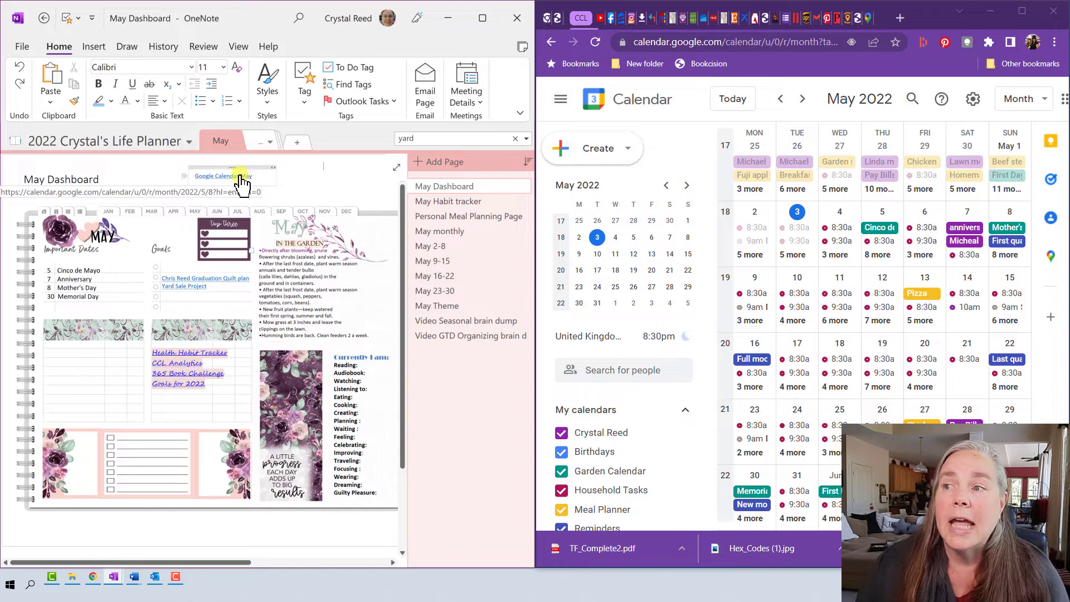
# Follow the existing Google Calendar May link to reload May 2022 in Chrome, then return to OneNote.
pyautogui.click(238, 177)
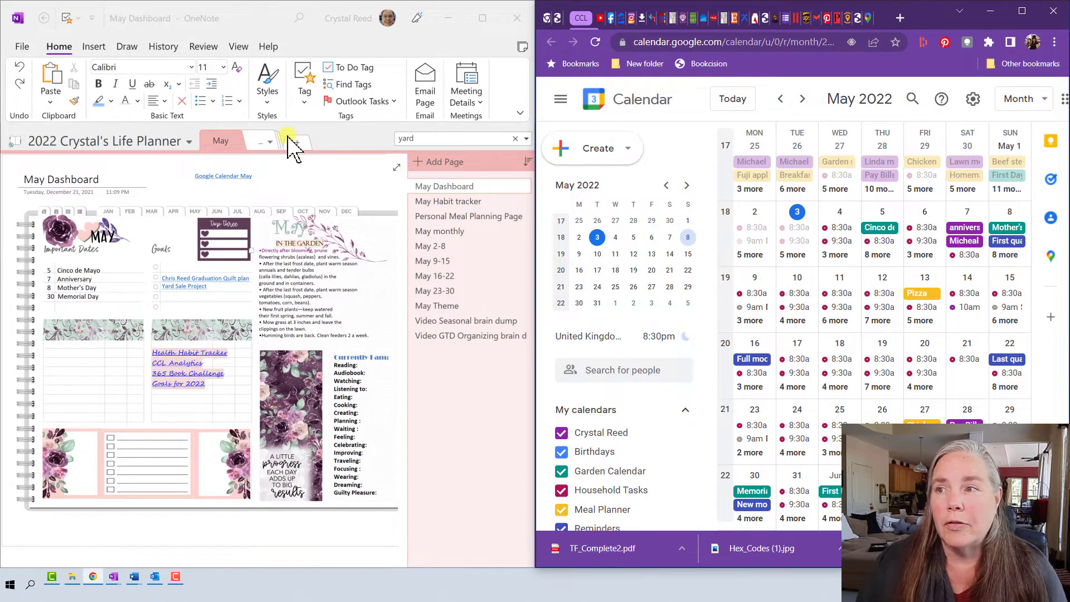
pyautogui.click(270, 143)
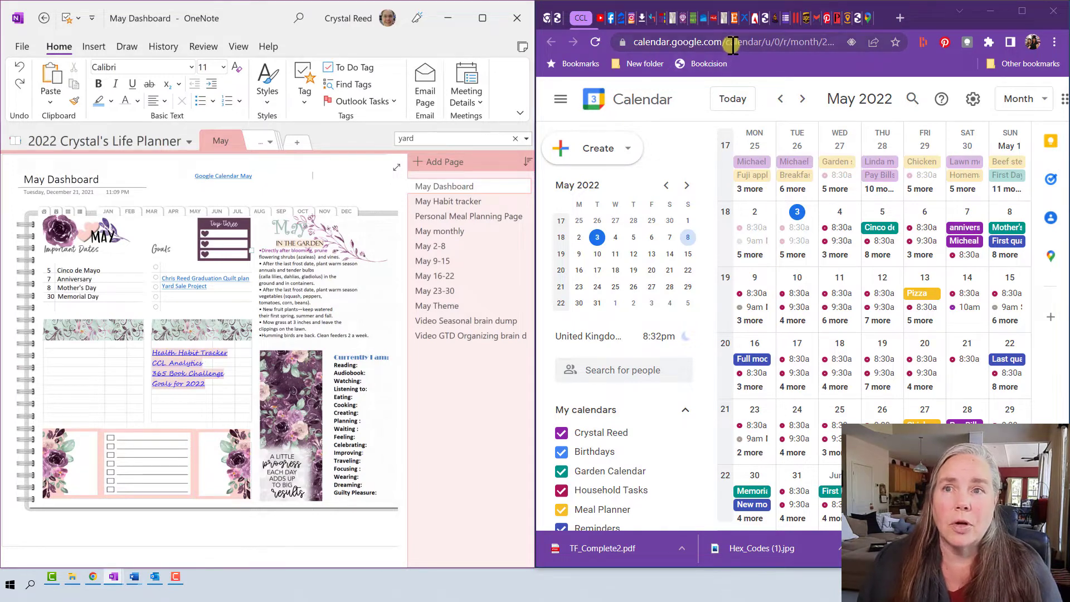
# Copy the May 2022 month-view URL from Chrome's address bar and return to the May Dashboard page.
pyautogui.click(626, 42)
pyautogui.click(641, 42)
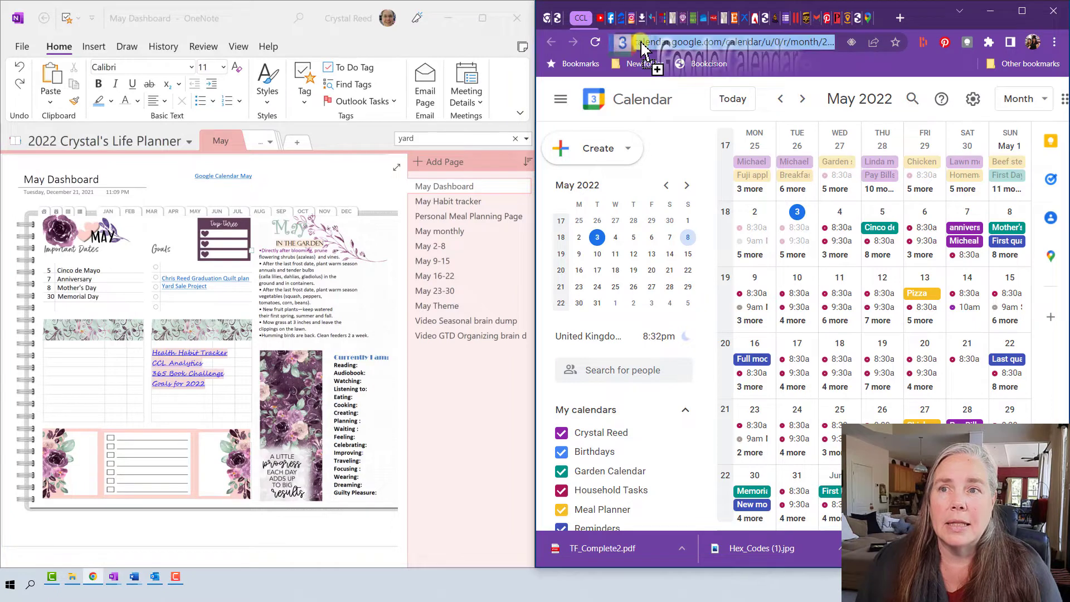
pyautogui.rightClick(861, 39)
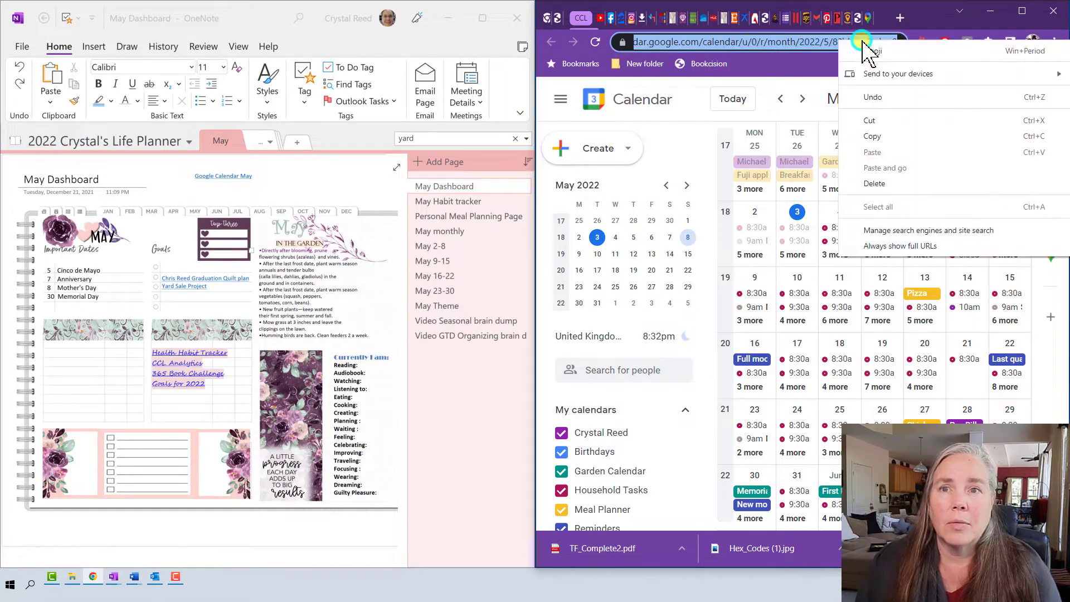
pyautogui.click(873, 136)
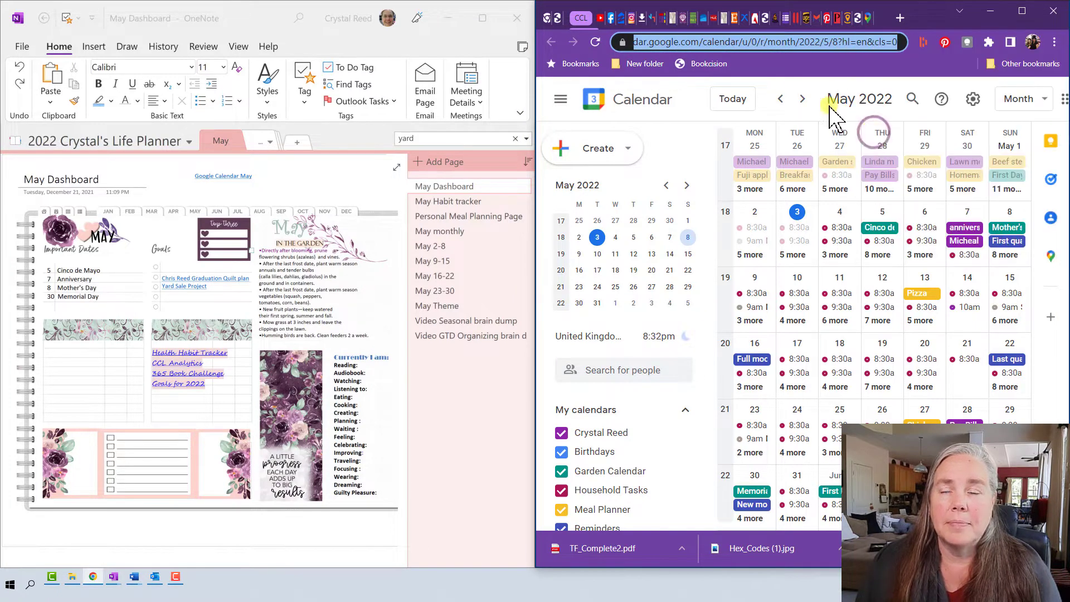
pyautogui.click(272, 179)
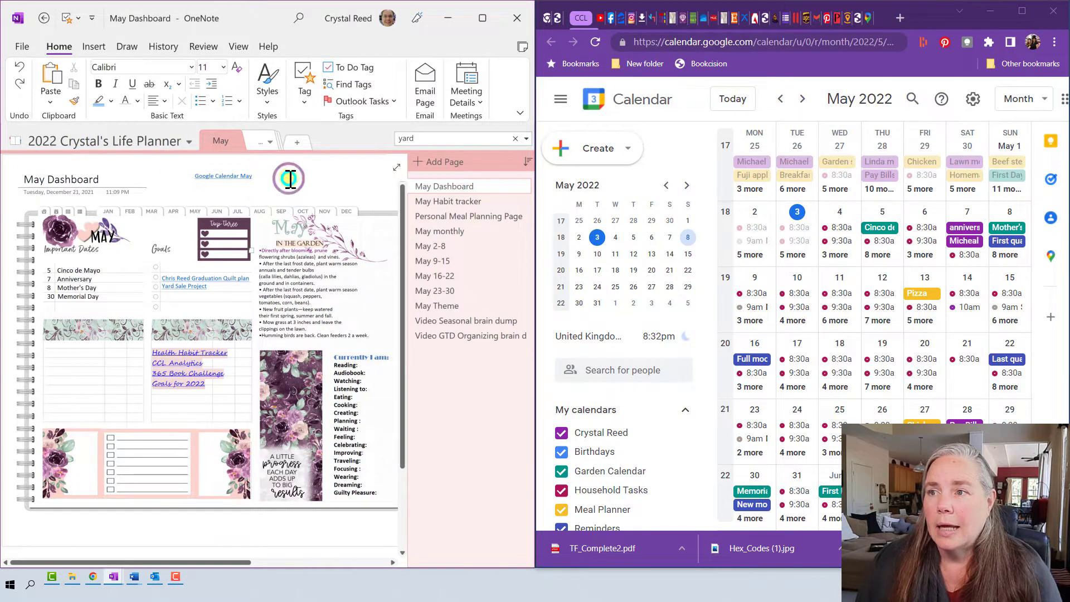
# Insert a 'Google calendar May' hyperlink on the May Dashboard using the pasted May calendar address.
pyautogui.rightClick(289, 179)
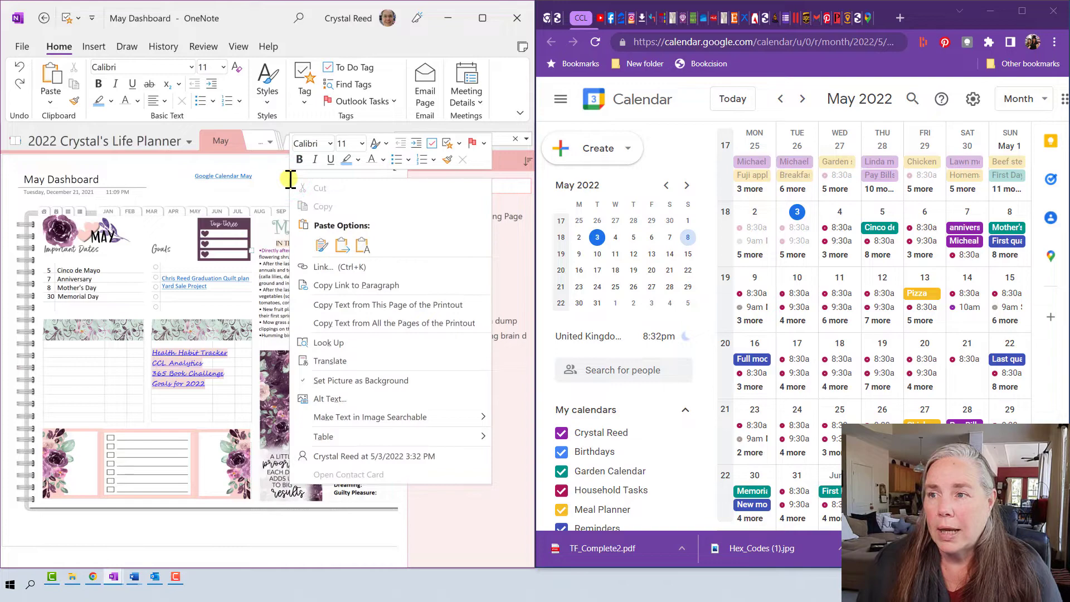
pyautogui.click(321, 267)
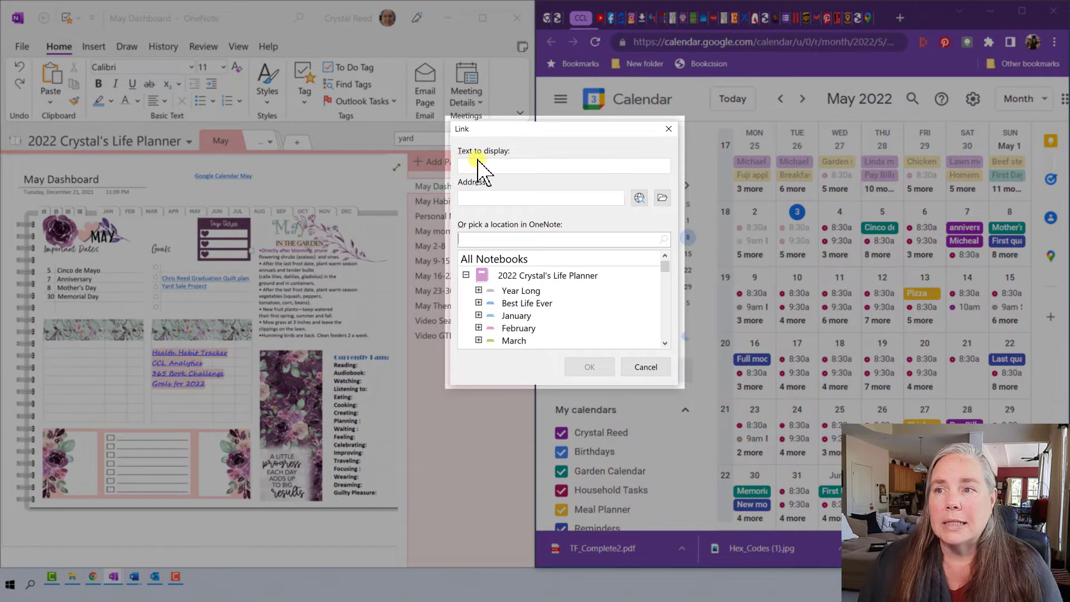
pyautogui.click(470, 167)
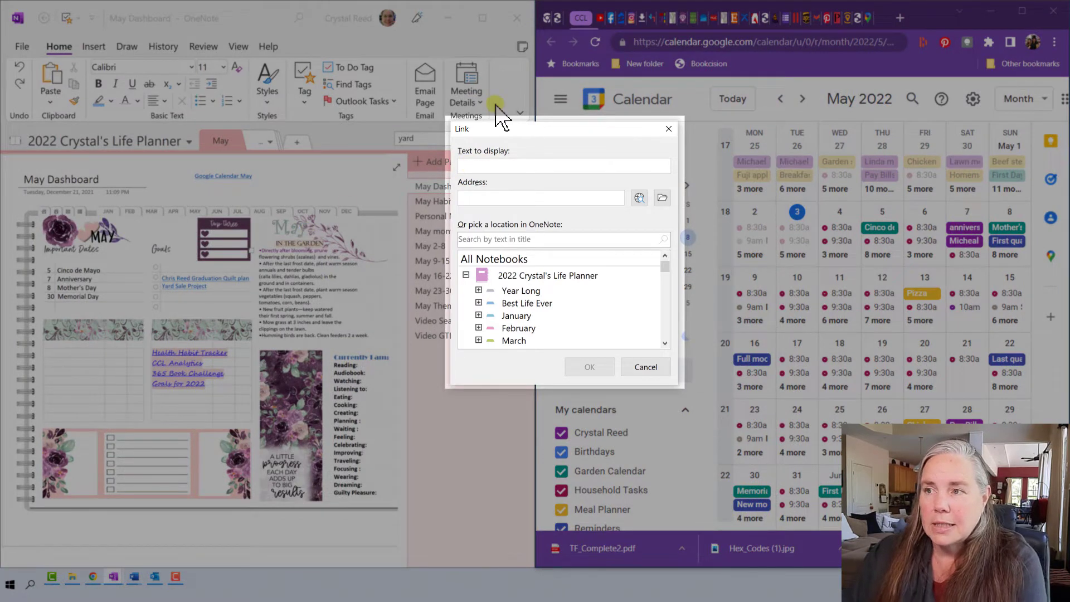
pyautogui.write('Google calendar May')
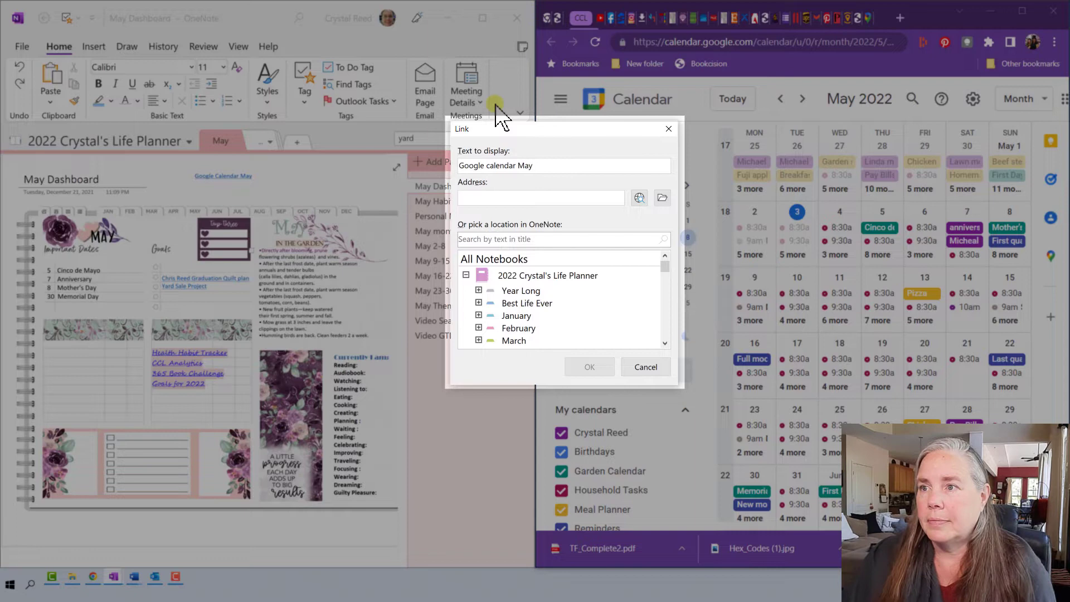
pyautogui.click(493, 193)
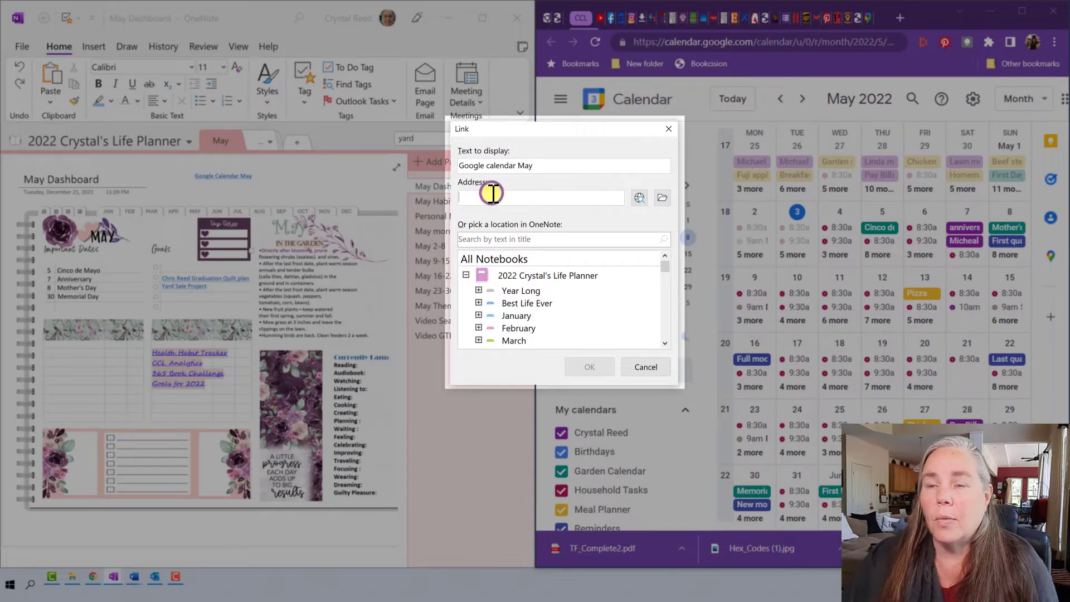
pyautogui.rightClick(491, 195)
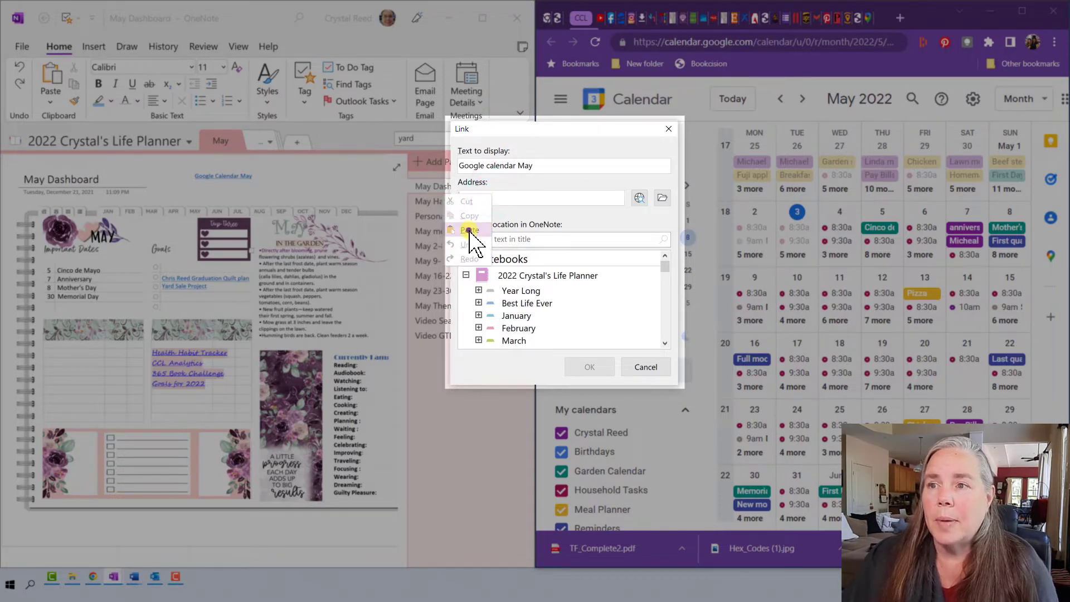
pyautogui.click(469, 230)
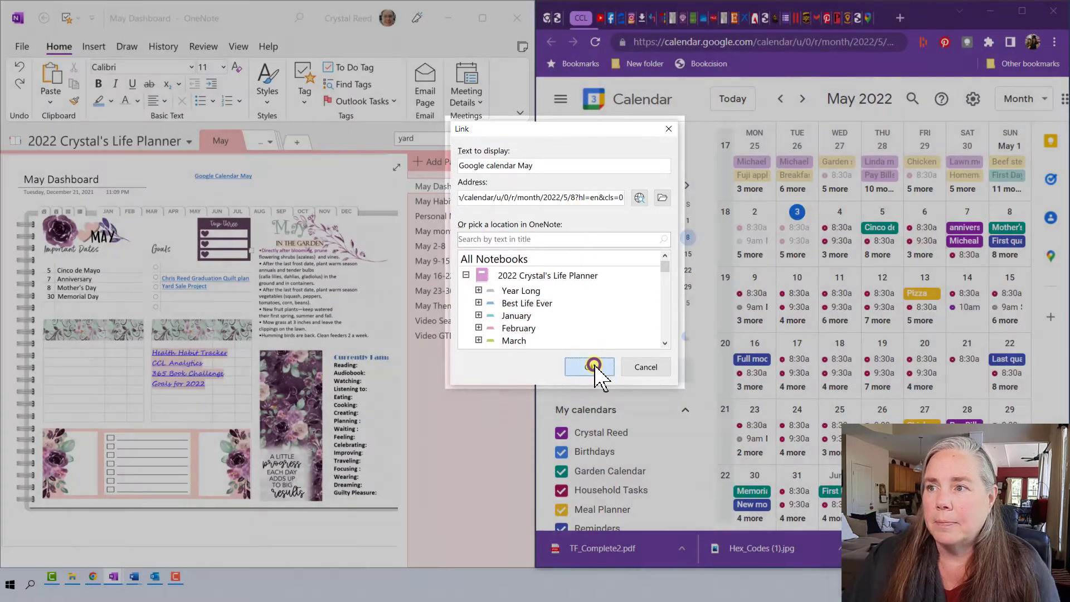
pyautogui.click(591, 366)
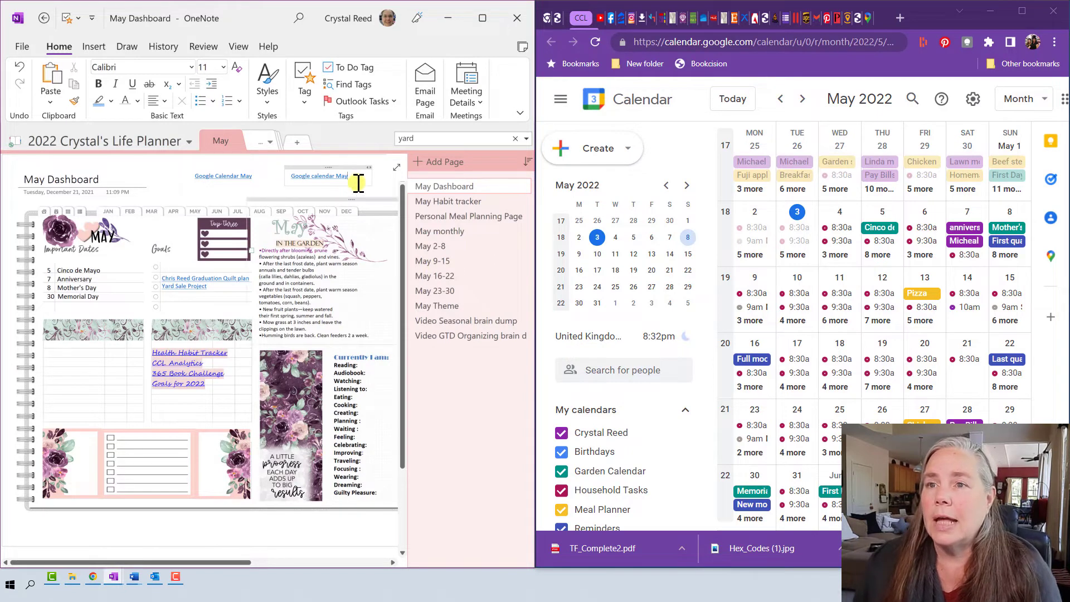
# Step Google Calendar back to April 2022, then use the new link to reopen May 2022.
pyautogui.click(780, 100)
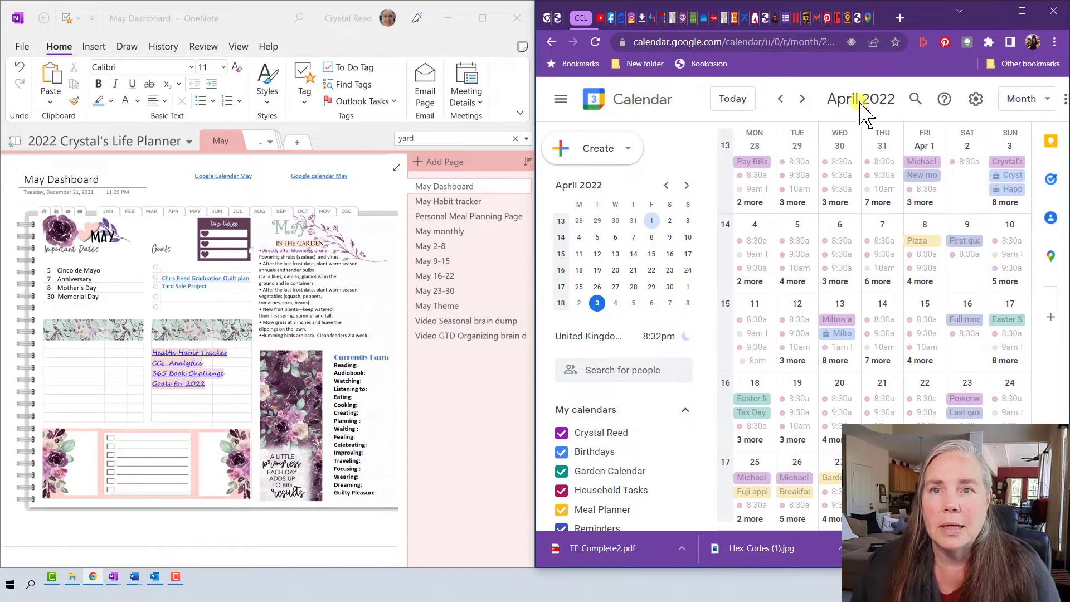
pyautogui.click(314, 178)
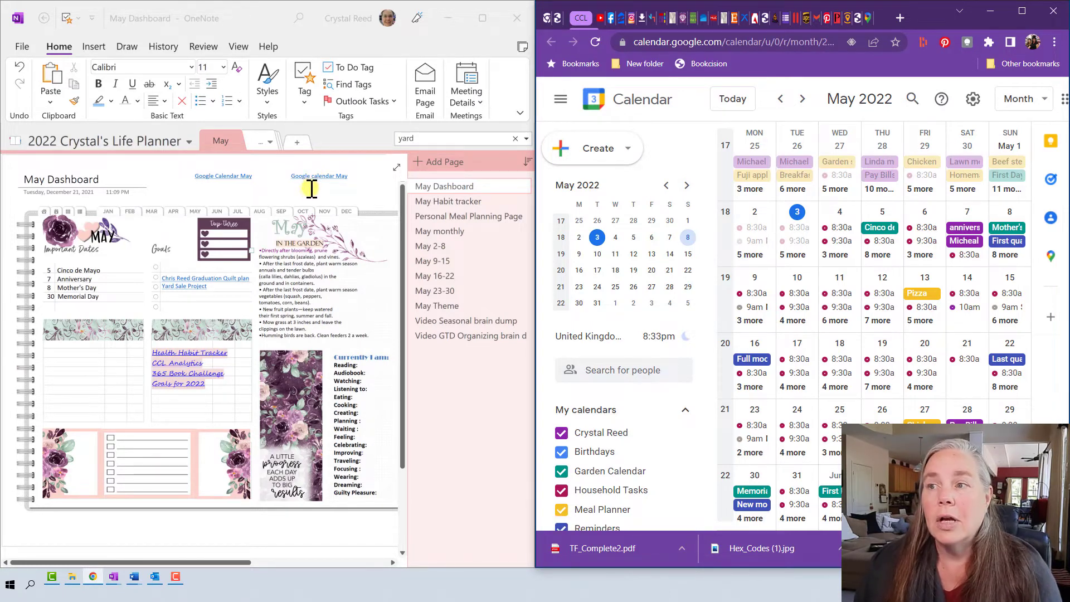
# Copy the note container holding the new Google calendar May link.
pyautogui.click(335, 187)
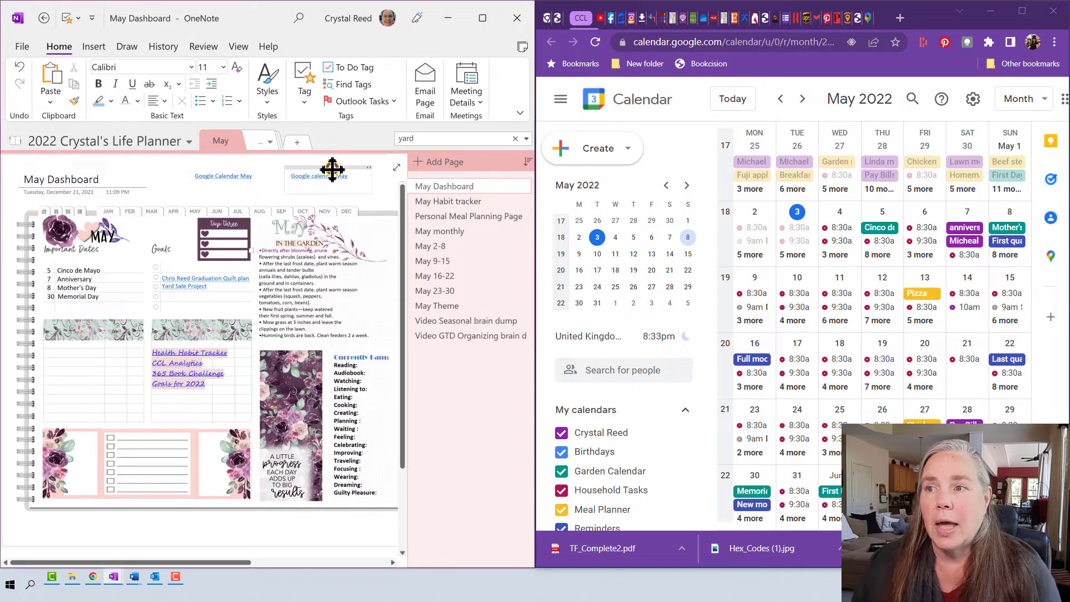
pyautogui.click(332, 167)
pyautogui.rightClick(346, 172)
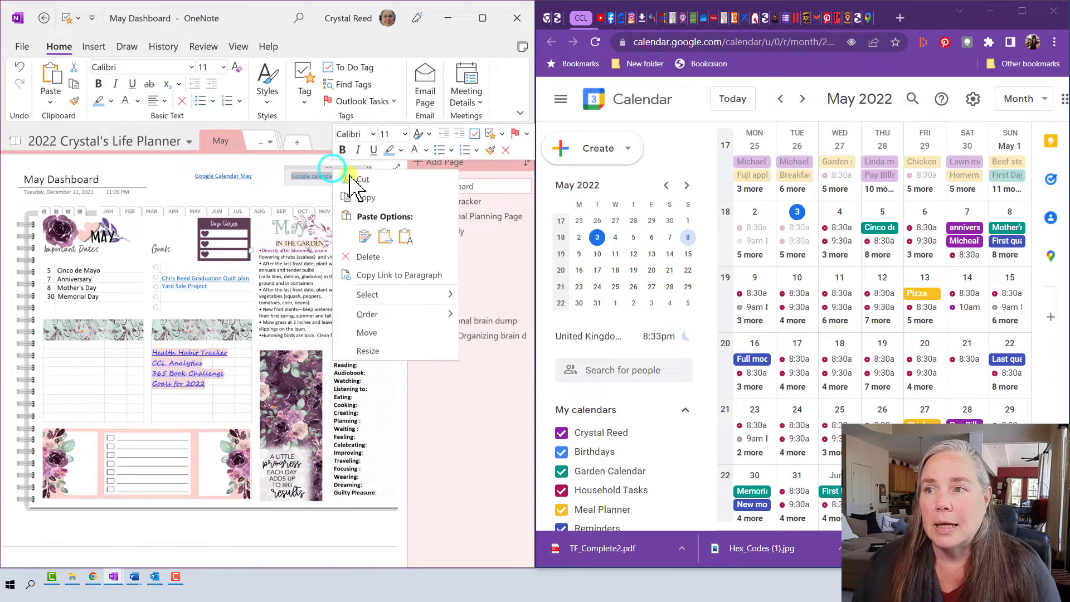
pyautogui.click(362, 194)
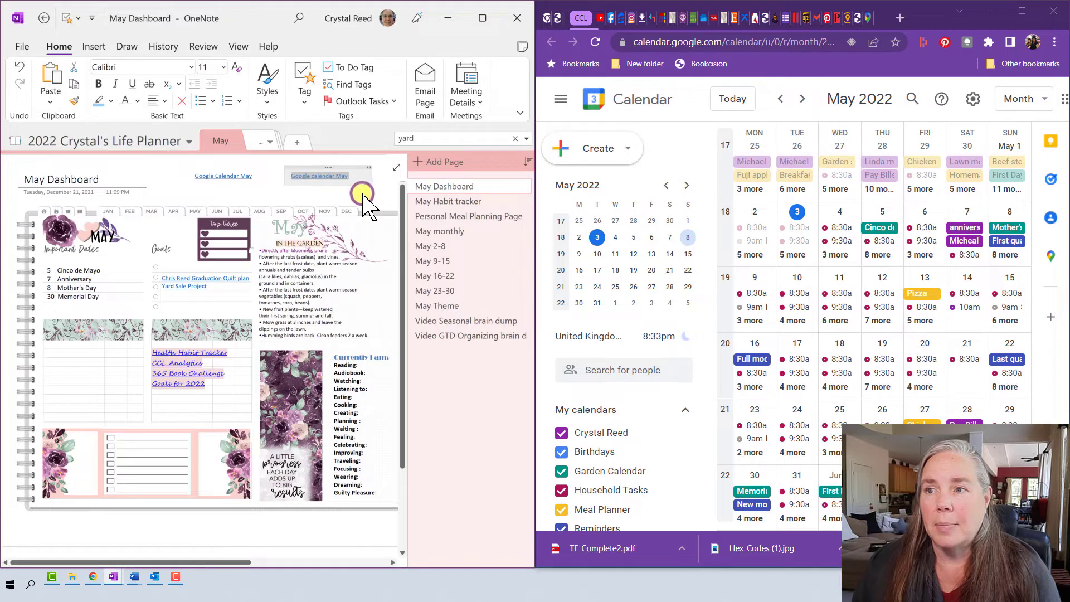
# Paste the link onto the May 2-8 page with Keep Source Formatting.
pyautogui.click(428, 244)
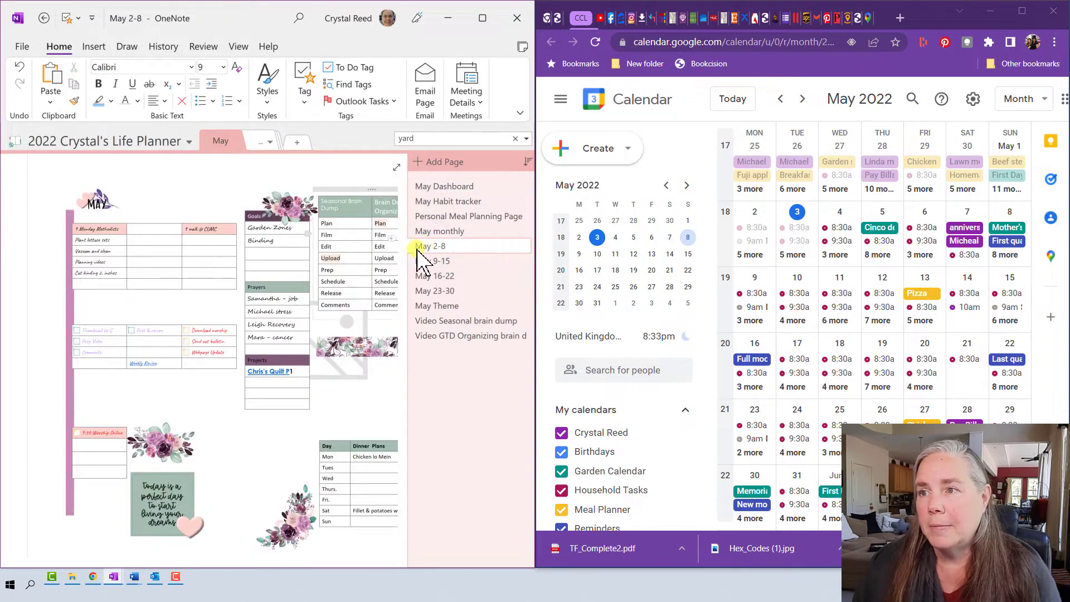
pyautogui.scroll(-1, 119, 169)
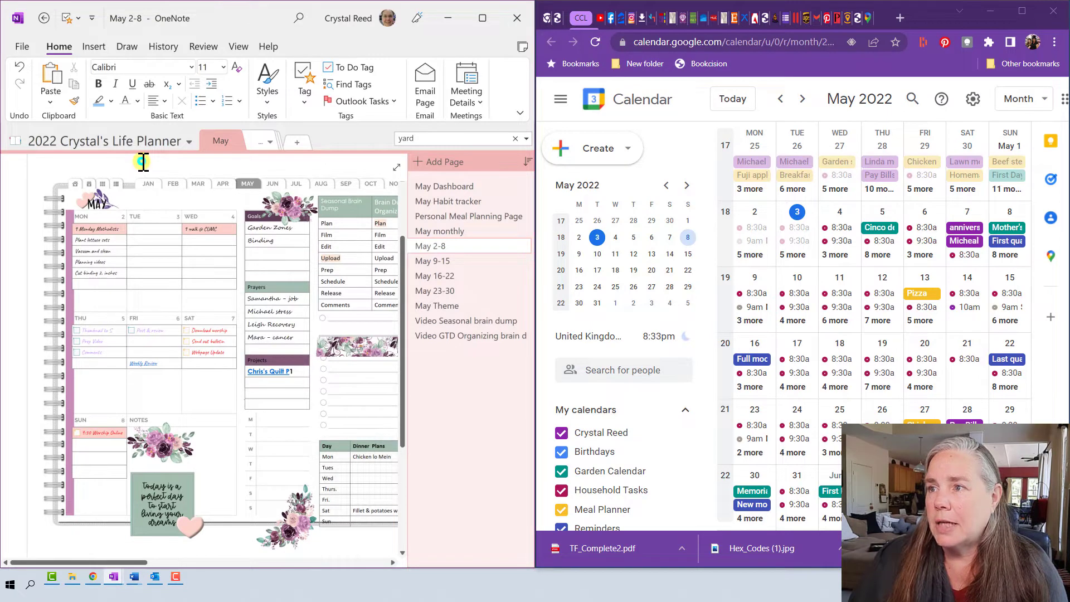
pyautogui.rightClick(143, 162)
pyautogui.click(178, 225)
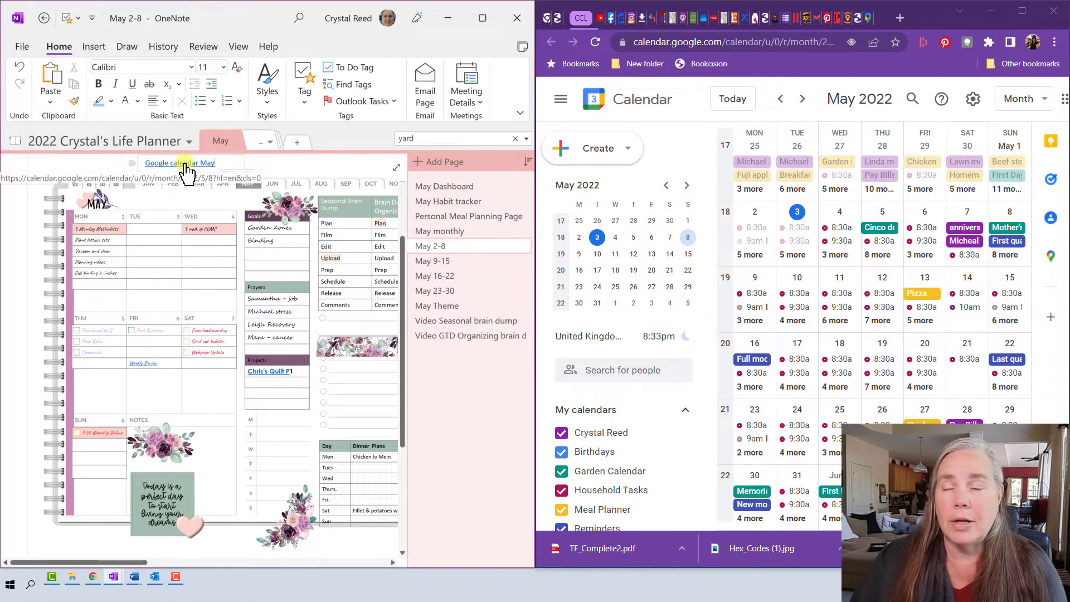
# Paste the Google calendar May link above the planner on the May 9-15 page.
pyautogui.click(448, 263)
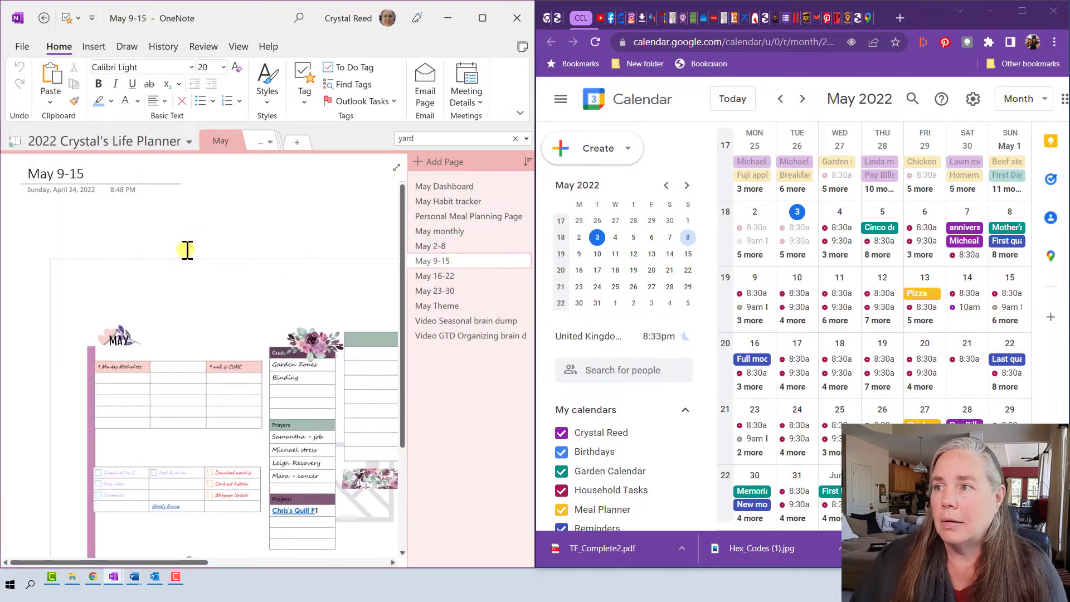
pyautogui.rightClick(160, 300)
pyautogui.click(193, 329)
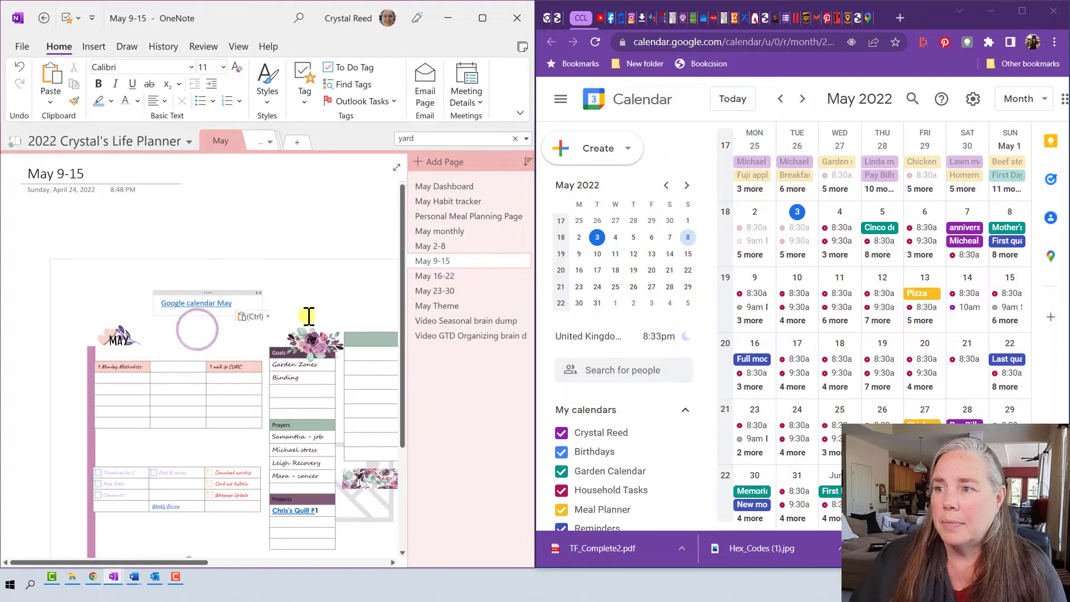
pyautogui.moveTo(425, 334); pyautogui.dragTo(453, 277)
# Paste the link onto the May 16-22 page and move it above the month tabs.
pyautogui.click(453, 277)
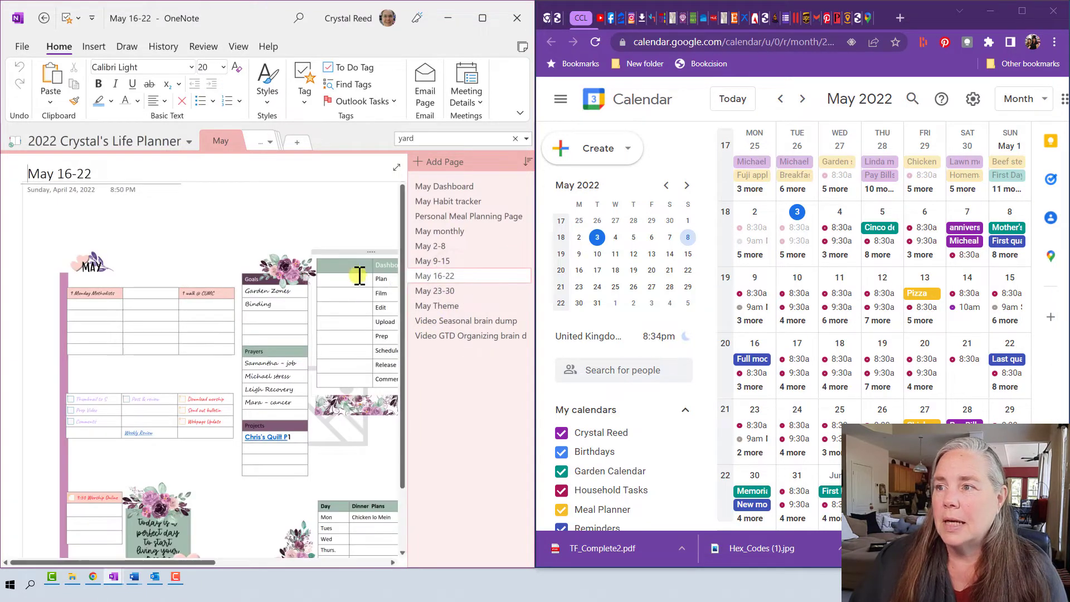
pyautogui.rightClick(151, 230)
pyautogui.click(186, 296)
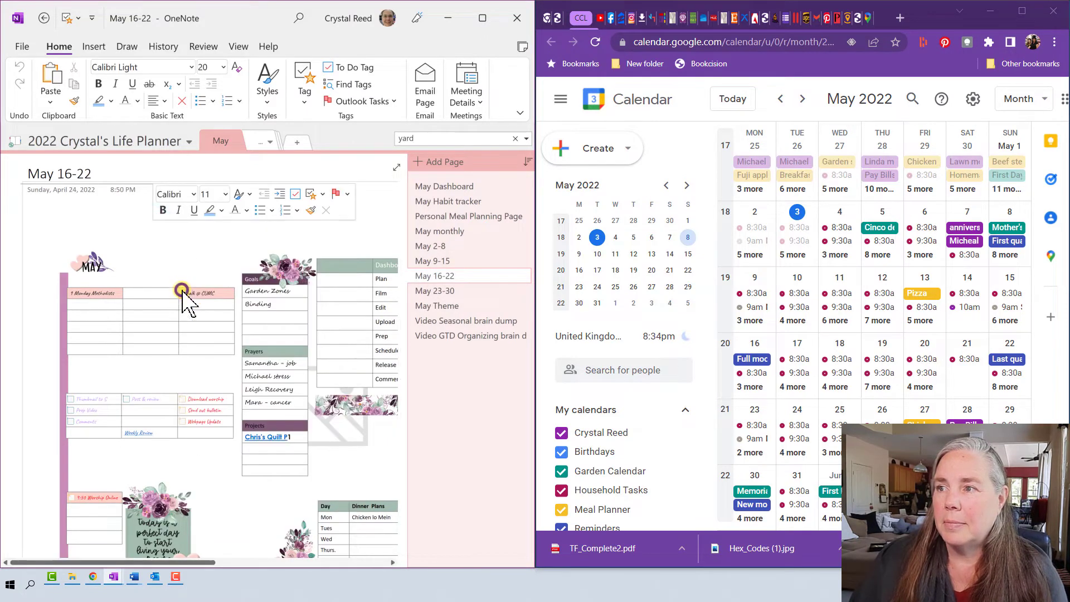
pyautogui.moveTo(201, 226); pyautogui.dragTo(200, 213)
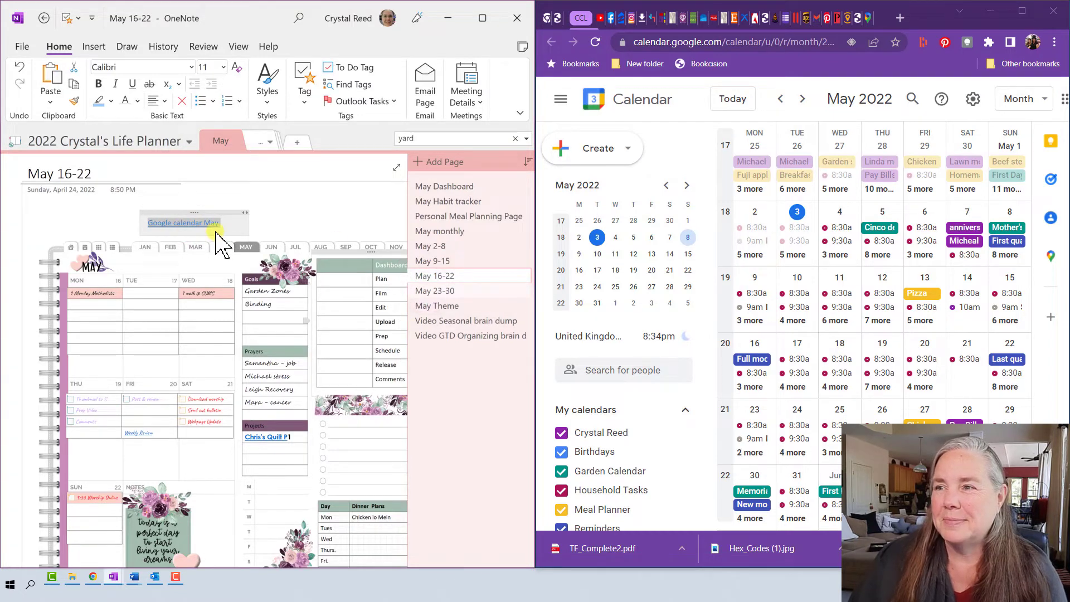
pyautogui.hotkey('ctrl', 'pagedown')
# Paste the Google calendar May link onto the May 23-30 page with the first Paste Option.
pyautogui.rightClick(190, 238)
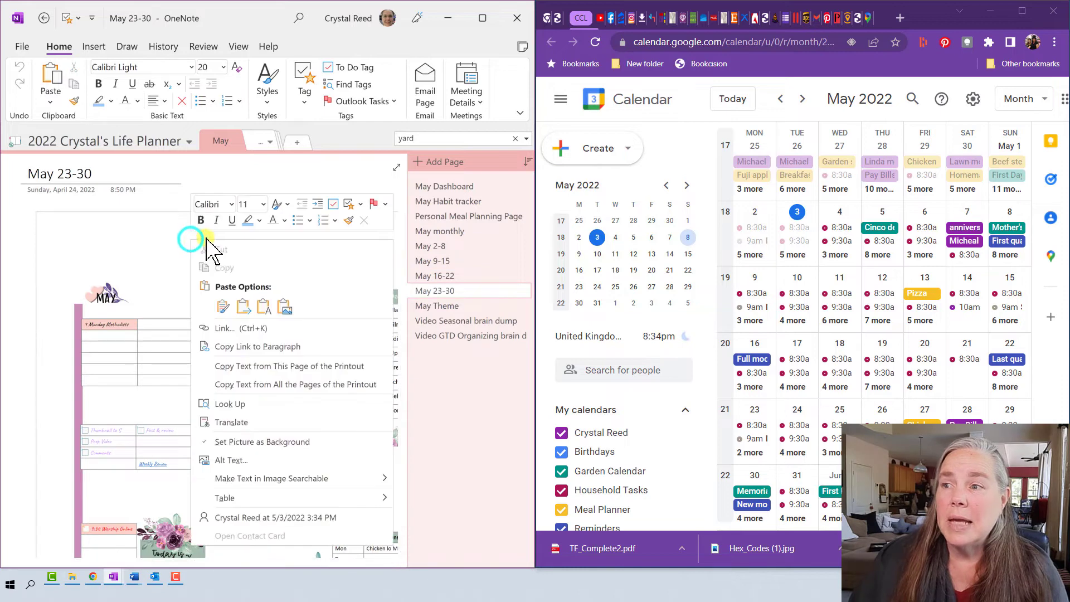
pyautogui.click(222, 306)
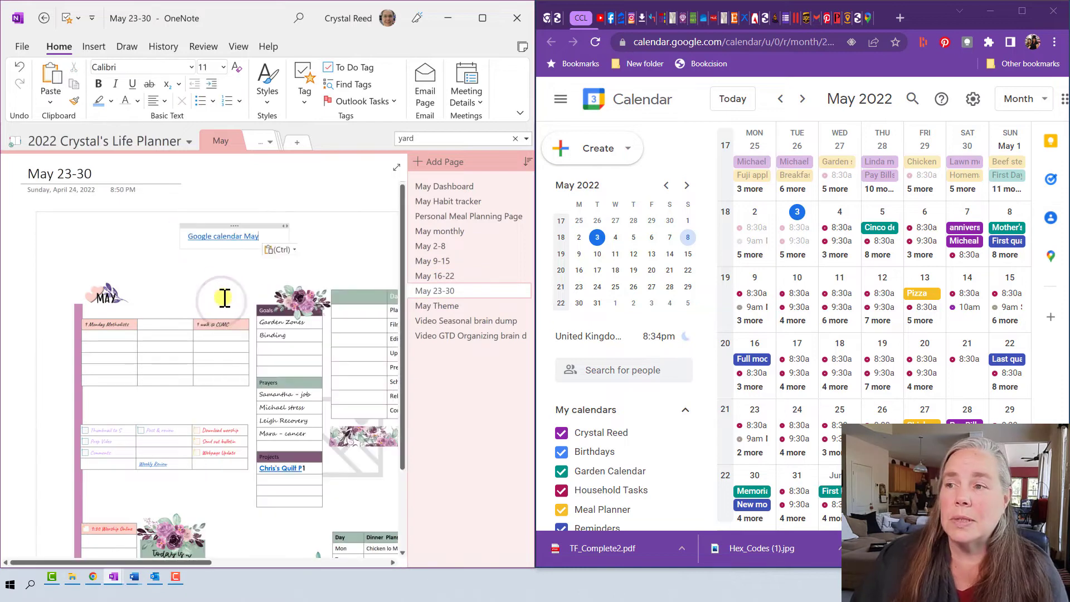